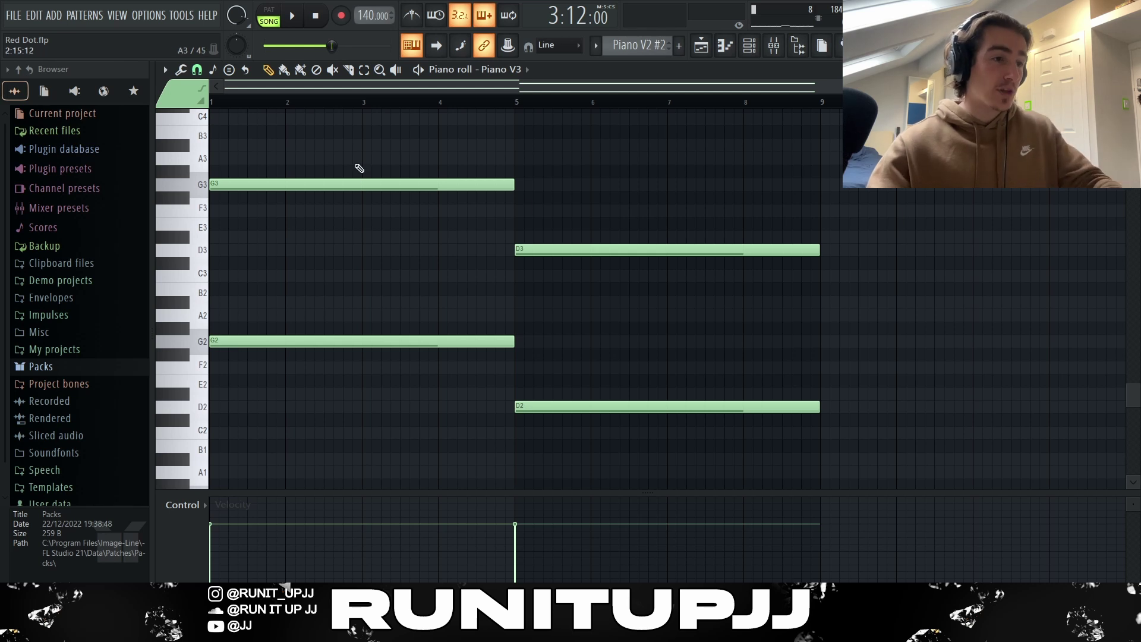
Highlight the G2 and G3 notes in bars 1–4 and the D2 and D3 notes in bars 5–8 of the Piano V2 #2 pattern.
{"action": "left_click_drag", "start_coordinate": [356, 162], "coordinate": [329, 397]}
{"action": "left_click_drag", "start_coordinate": [584, 226], "coordinate": [577, 464]}
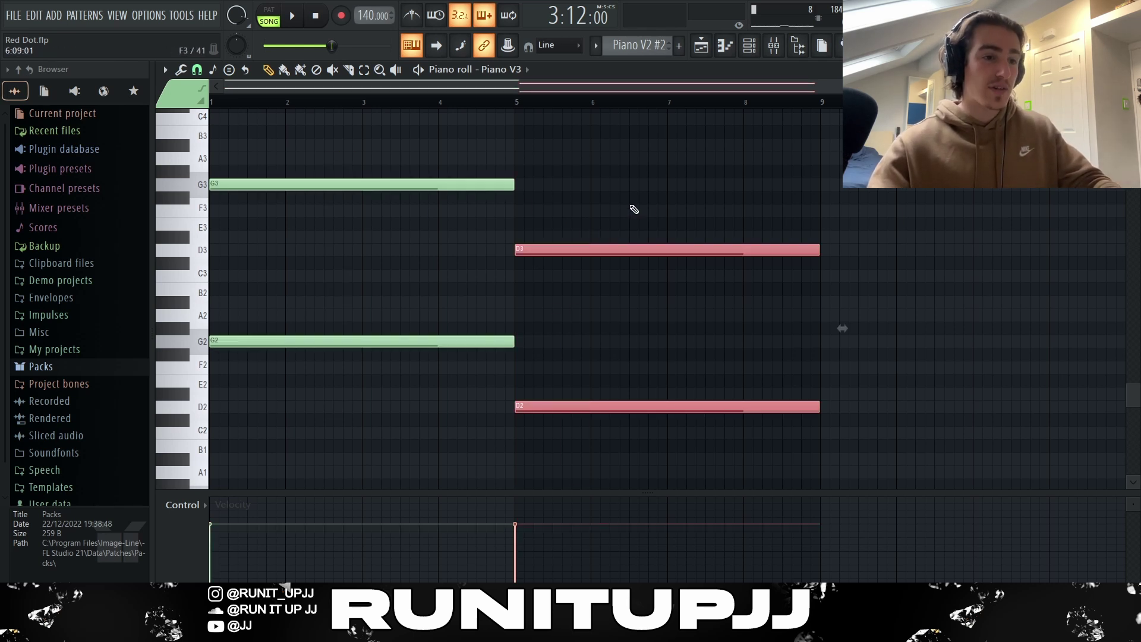
{"action": "left_click", "coordinate": [1036, 266]}
{"action": "scroll", "coordinate": [959, 372], "scroll_direction": "up", "scroll_amount": 1}
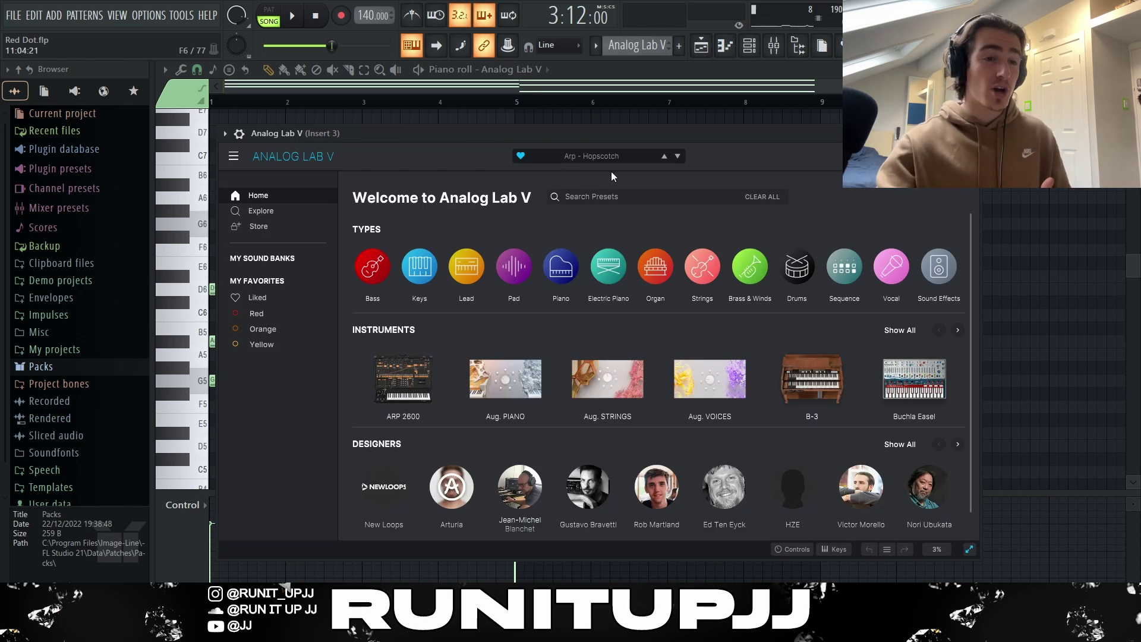
Close the Analog Lab V window and highlight the notes of its first chord (G5, A#5, D6) and second chord (D5, A5, D6).
{"action": "left_click", "coordinate": [971, 133]}
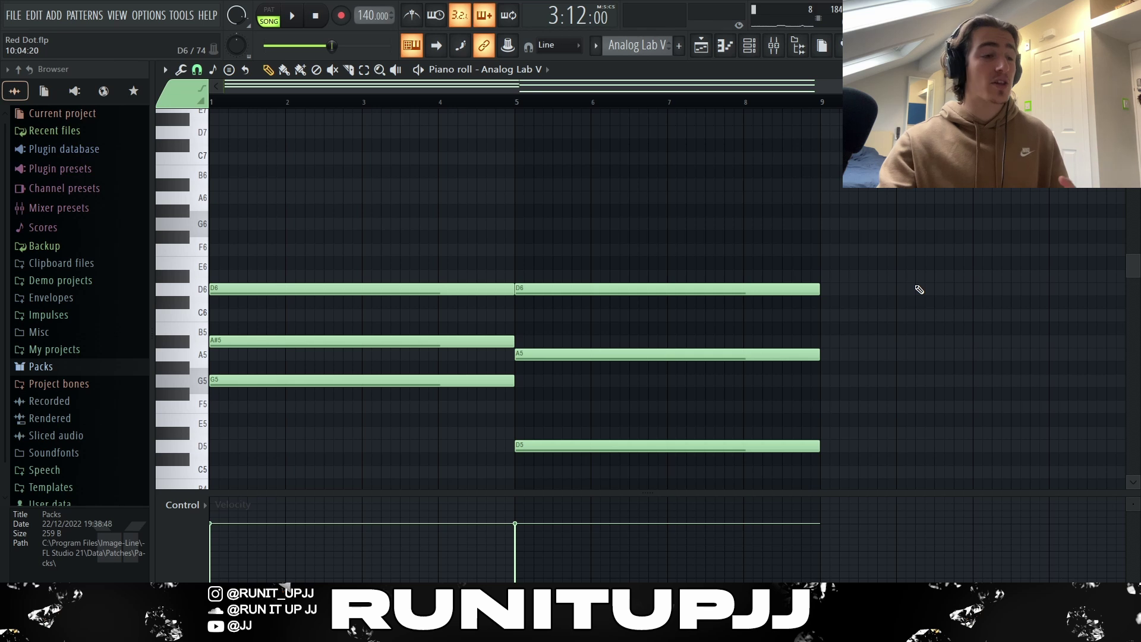
{"action": "left_click_drag", "start_coordinate": [413, 270], "coordinate": [286, 448]}
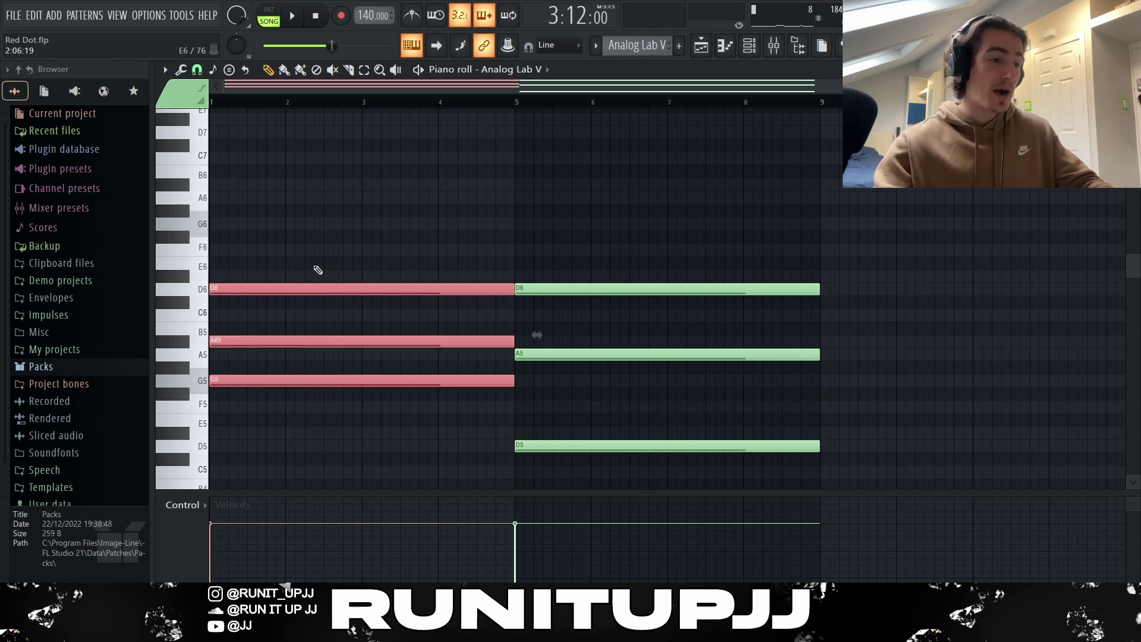
{"action": "left_click_drag", "start_coordinate": [547, 233], "coordinate": [659, 480]}
{"action": "left_click", "coordinate": [571, 419]}
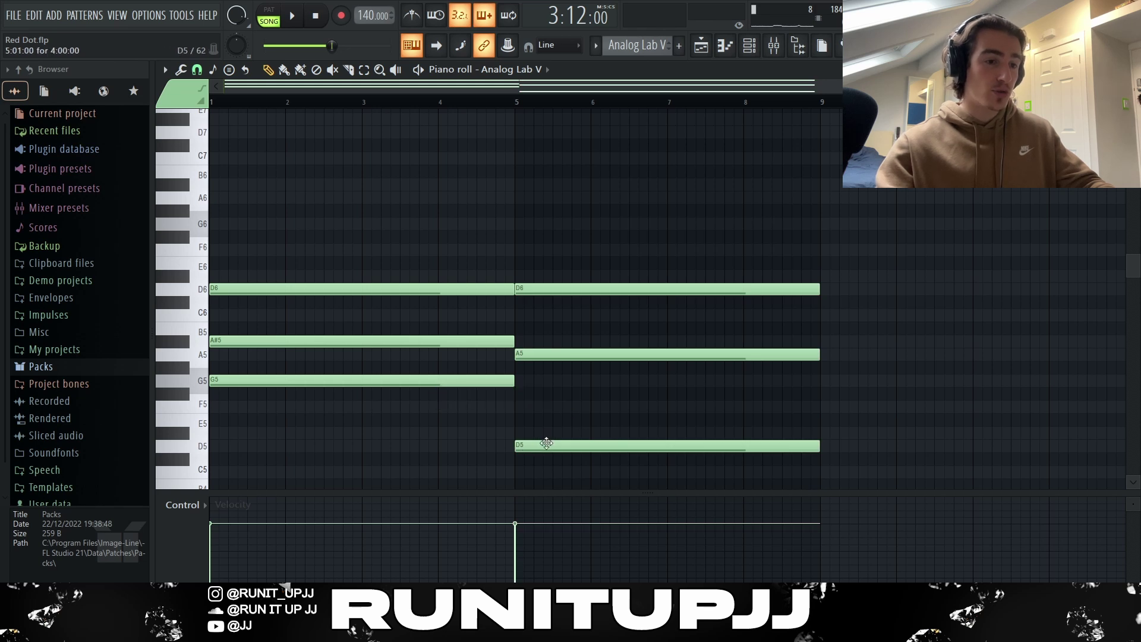
{"action": "left_click", "coordinate": [547, 354]}
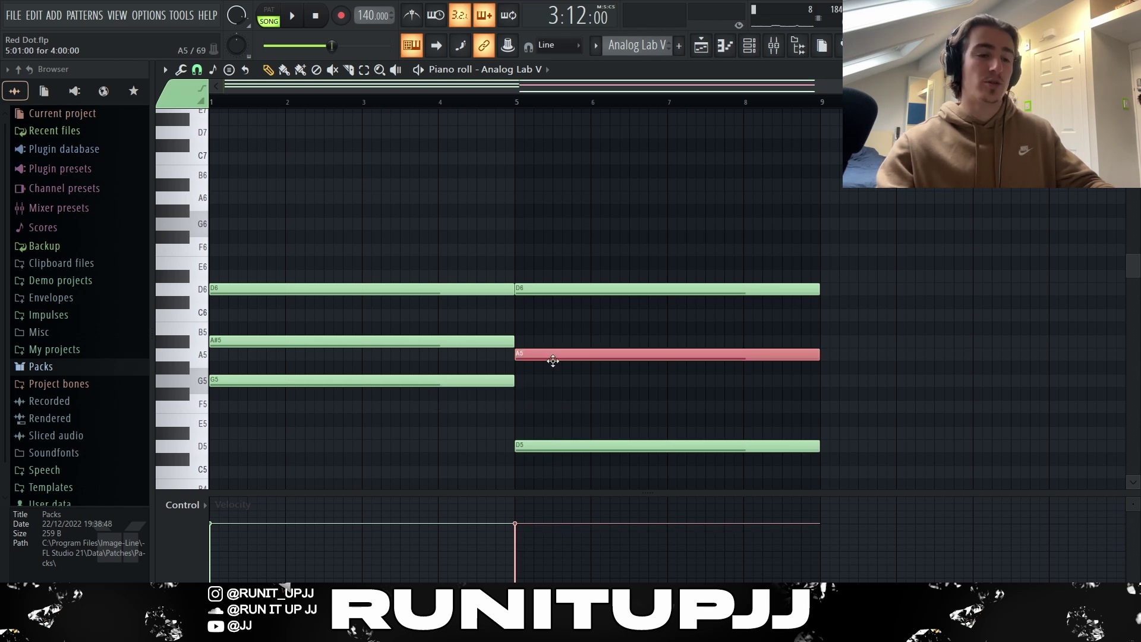
{"action": "left_click", "coordinate": [961, 383]}
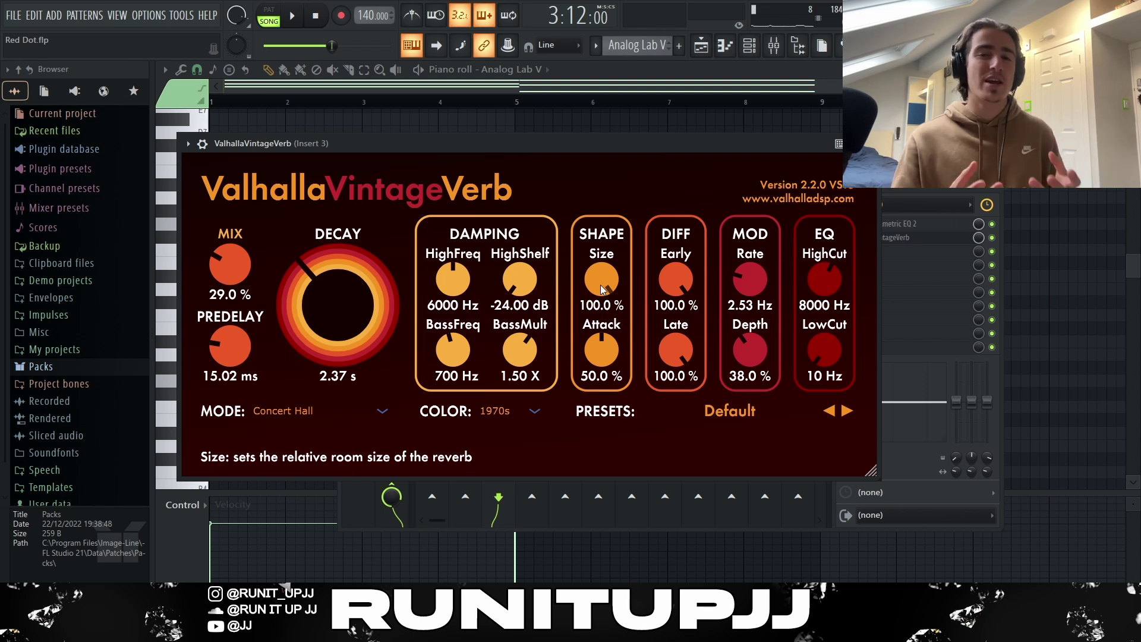
Close the ValhallaVintageVerb window and highlight the repeating A#5 and A#6 notes in the Piano V2 #3 pattern.
{"action": "key", "text": "Escape"}
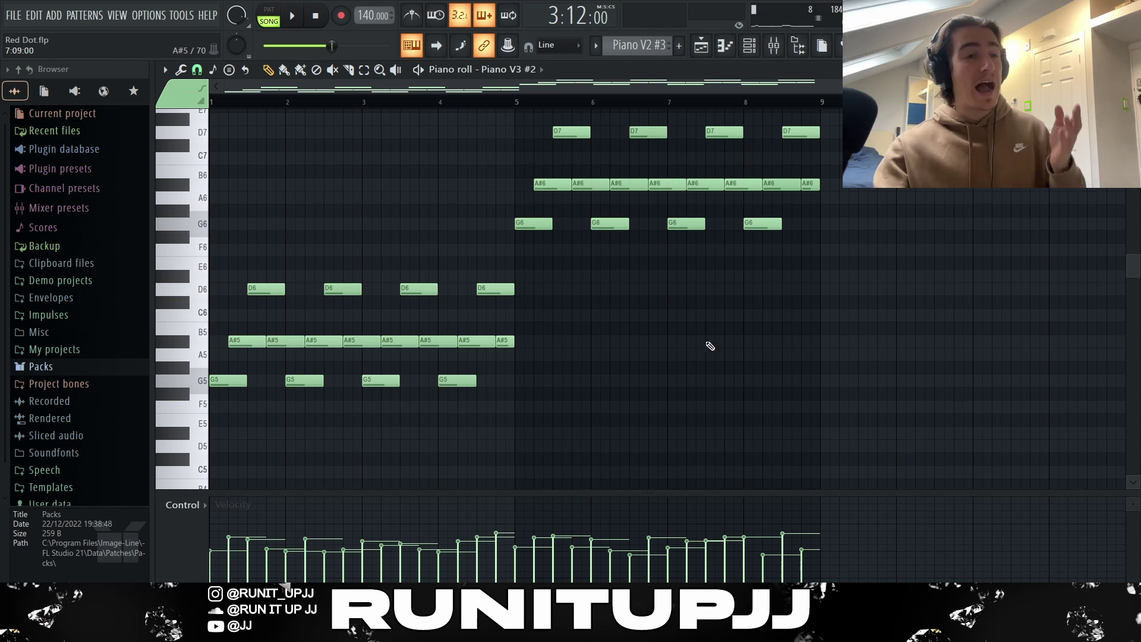
{"action": "scroll", "coordinate": [712, 345], "scroll_direction": "up", "scroll_amount": 2}
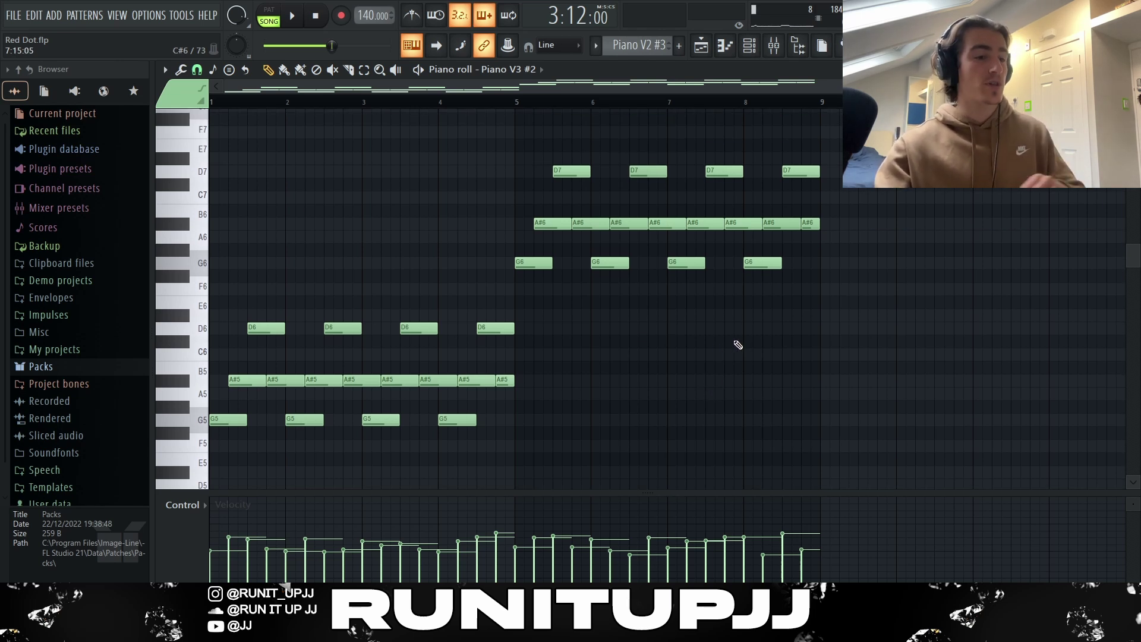
{"action": "left_click_drag", "start_coordinate": [229, 376], "coordinate": [515, 397]}
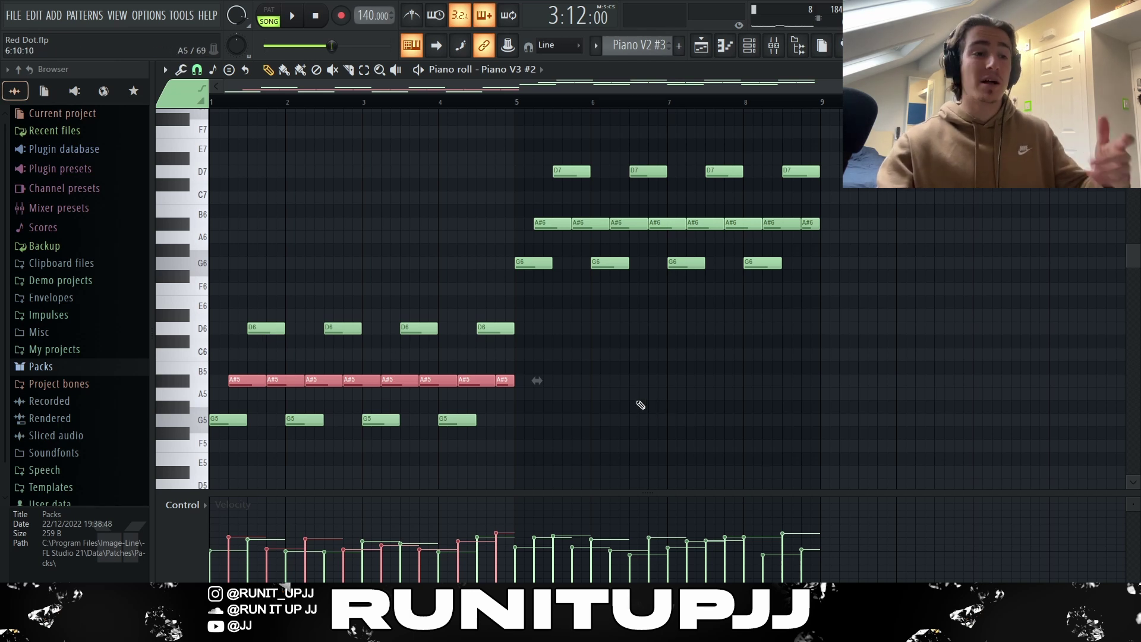
{"action": "left_click_drag", "start_coordinate": [529, 215], "coordinate": [829, 232]}
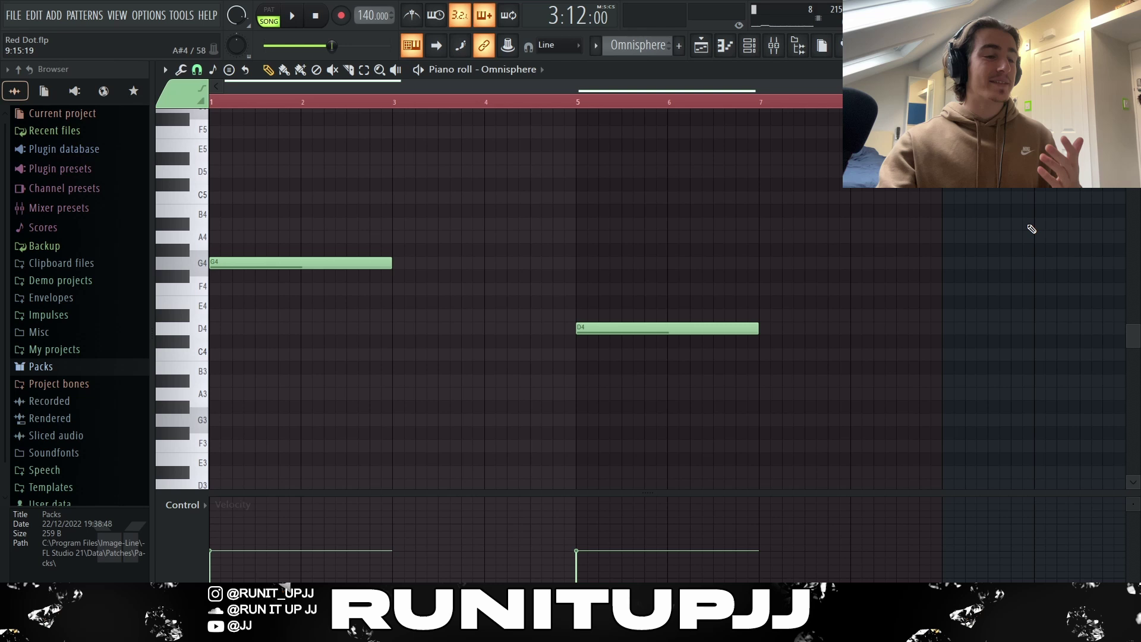
Switch from the Omnisphere pattern's notes to the playlist and start playback of the arrangement.
{"action": "scroll", "coordinate": [1031, 230], "scroll_direction": "up", "scroll_amount": 2}
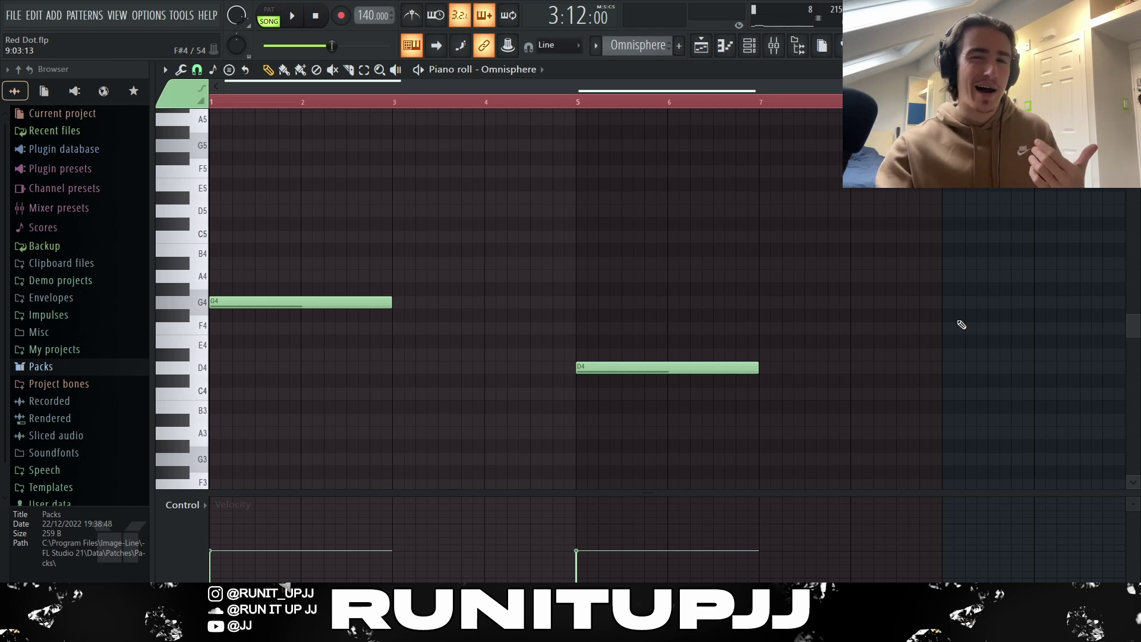
{"action": "key", "text": "F5"}
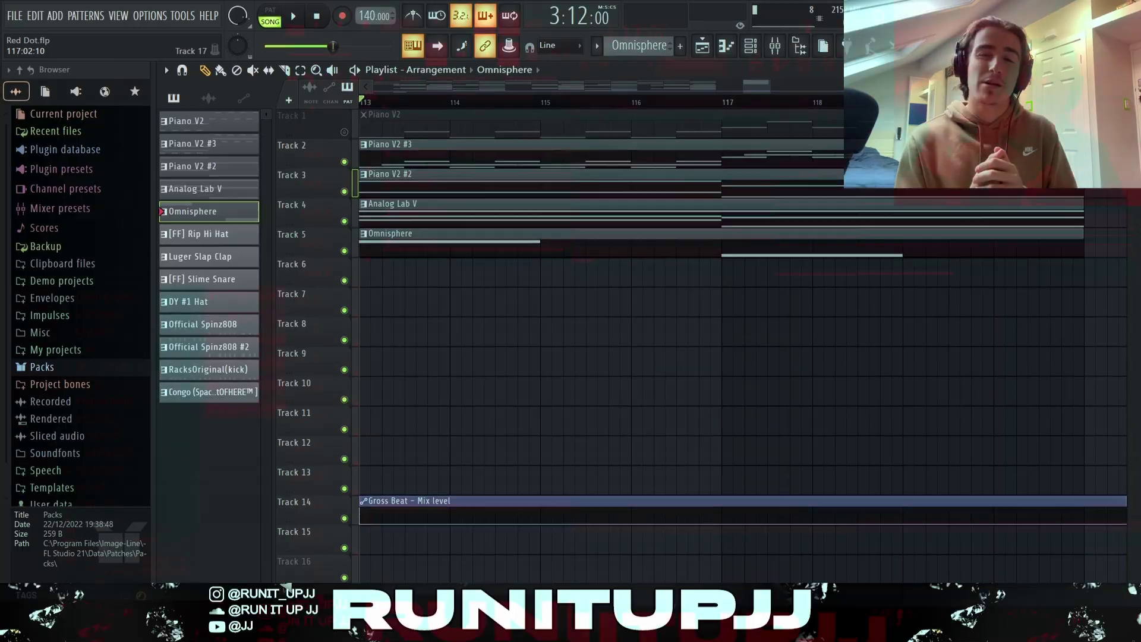
{"action": "key", "text": "space"}
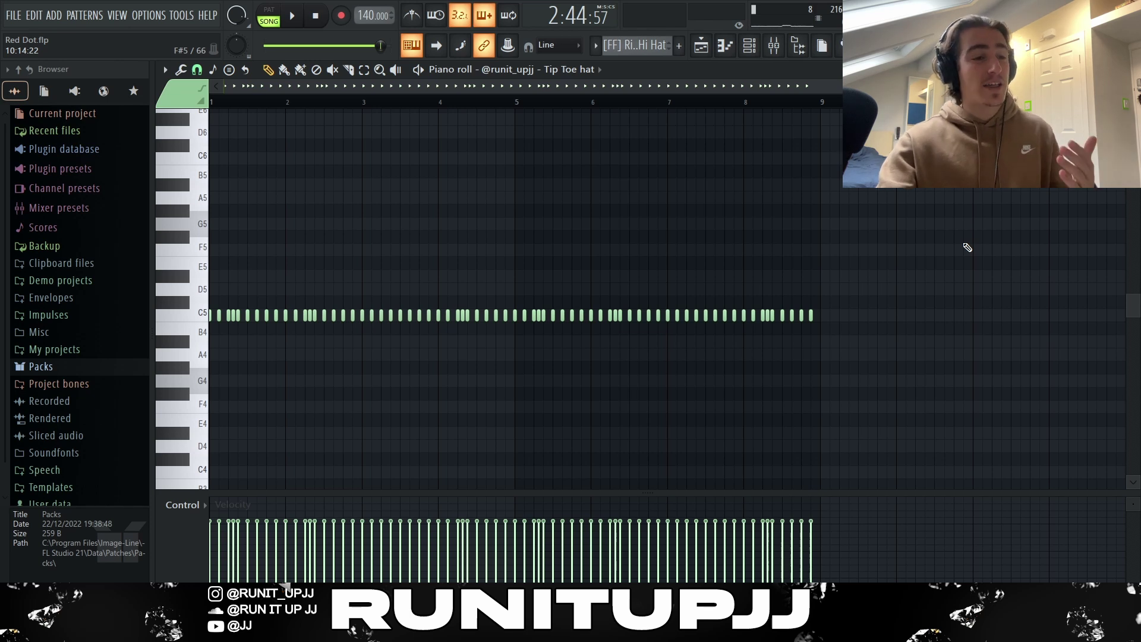
Highlight the hi-hat rolls and bars 1–4 of the hat pattern, plus bars 1–2 of the snare pattern.
{"action": "left_click_drag", "start_coordinate": [241, 334], "coordinate": [226, 298]}
{"action": "left_click_drag", "start_coordinate": [325, 335], "coordinate": [302, 304]}
{"action": "left_click_drag", "start_coordinate": [484, 334], "coordinate": [464, 313]}
{"action": "left_click_drag", "start_coordinate": [517, 104], "coordinate": [211, 104]}
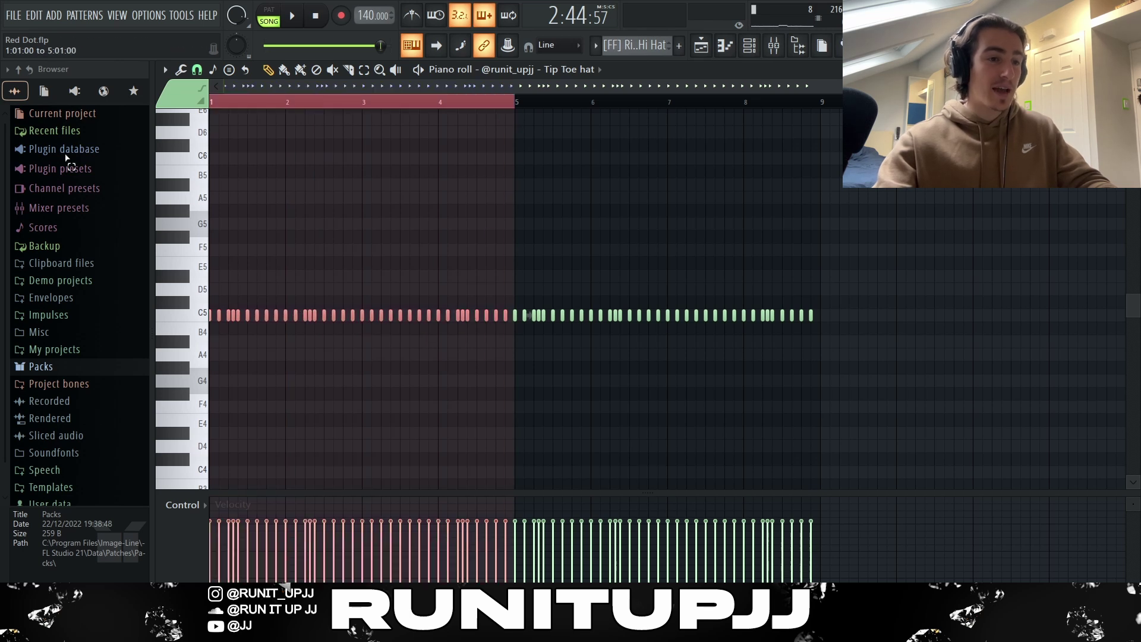
{"action": "left_click", "coordinate": [1036, 280], "text": "ctrl"}
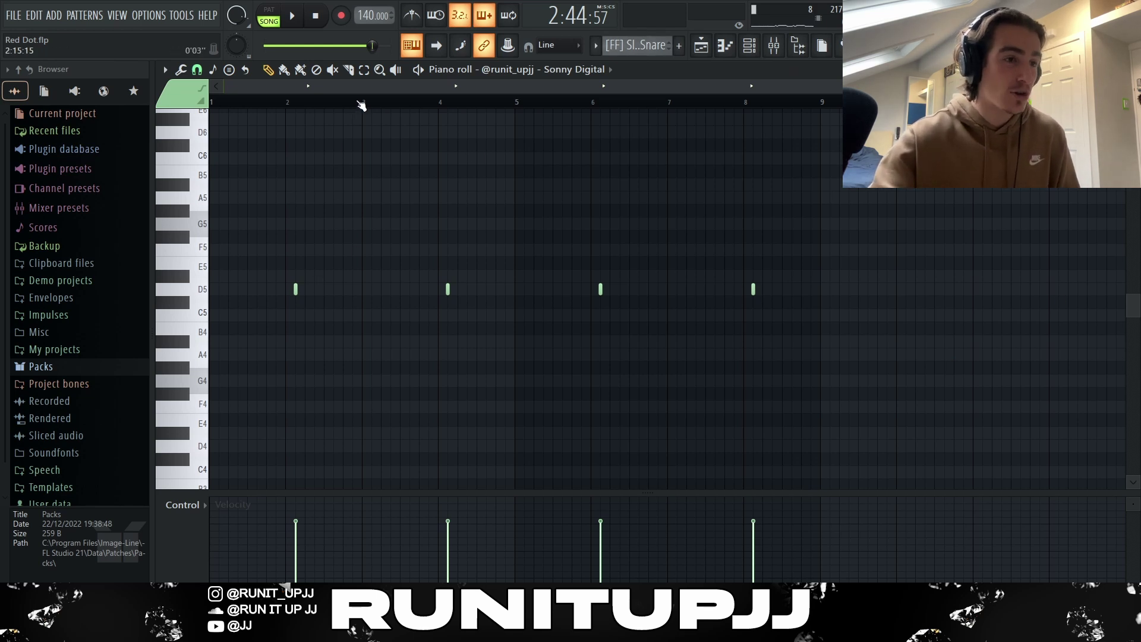
{"action": "left_click_drag", "start_coordinate": [361, 105], "coordinate": [161, 155]}
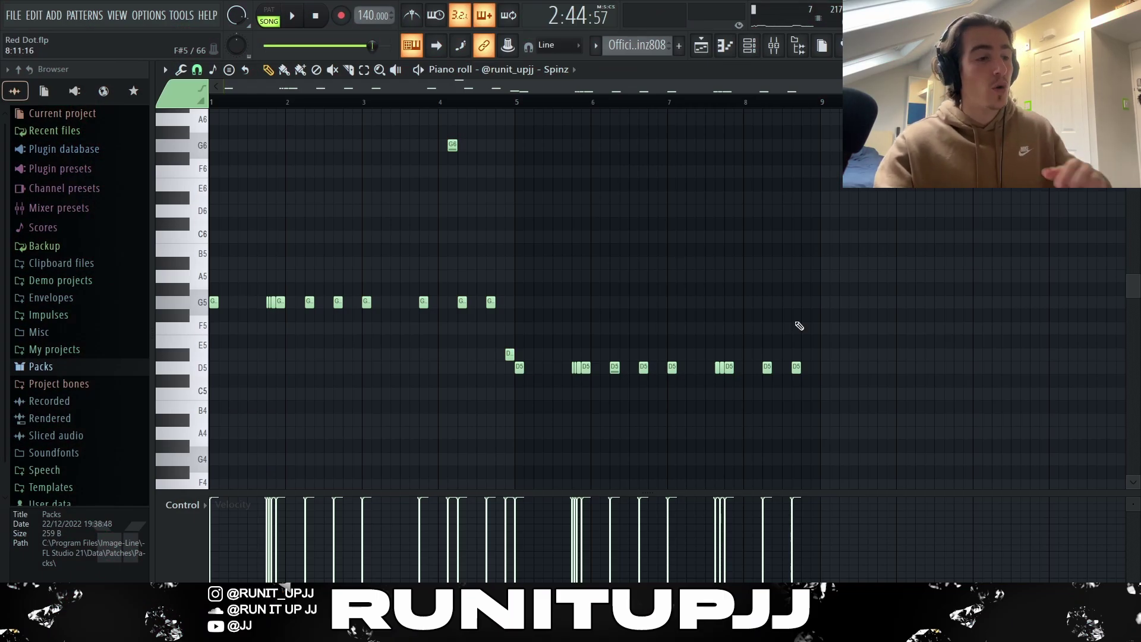
Highlight the opening G5 note and the quick G5 roll just before bar 2 in the Spinz 808 pattern.
{"action": "left_click", "coordinate": [213, 302]}
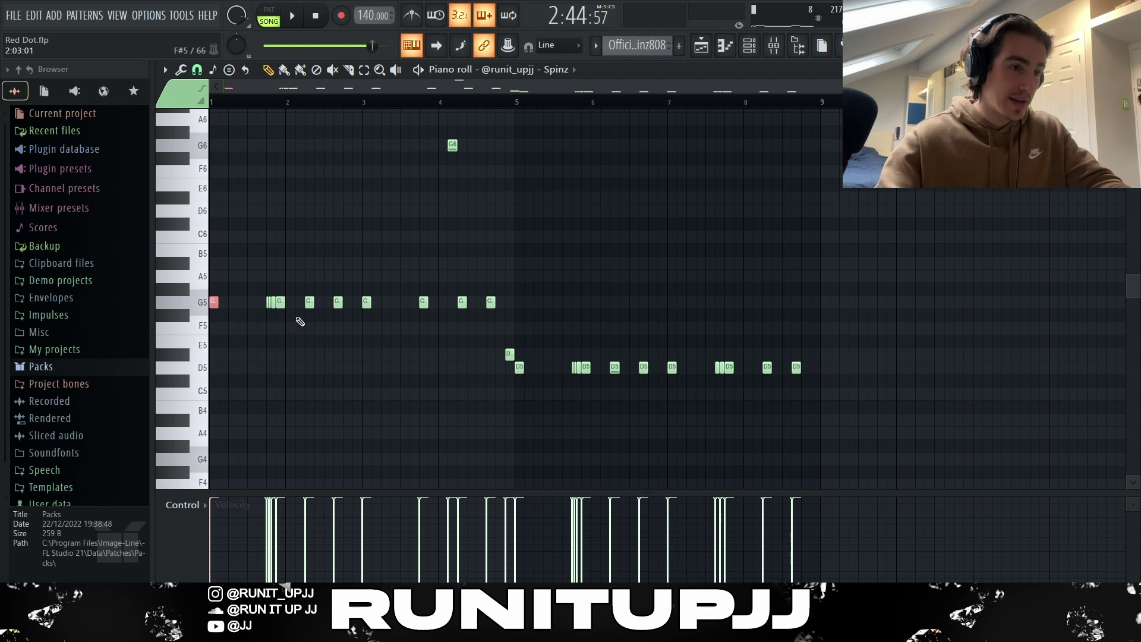
{"action": "scroll", "coordinate": [272, 314], "scroll_direction": "up", "scroll_amount": 4}
{"action": "left_click_drag", "start_coordinate": [259, 304], "coordinate": [277, 309]}
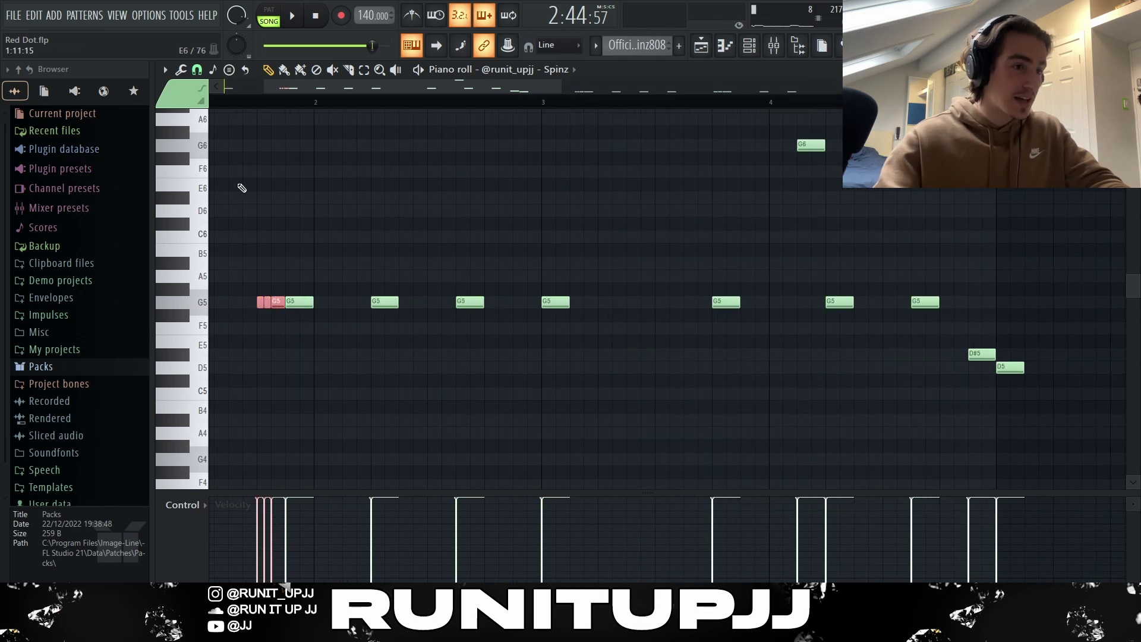
Set the piano roll snap to 1/2 step and inspect the short G5 roll notes of the 808 pattern.
{"action": "left_click", "coordinate": [197, 70]}
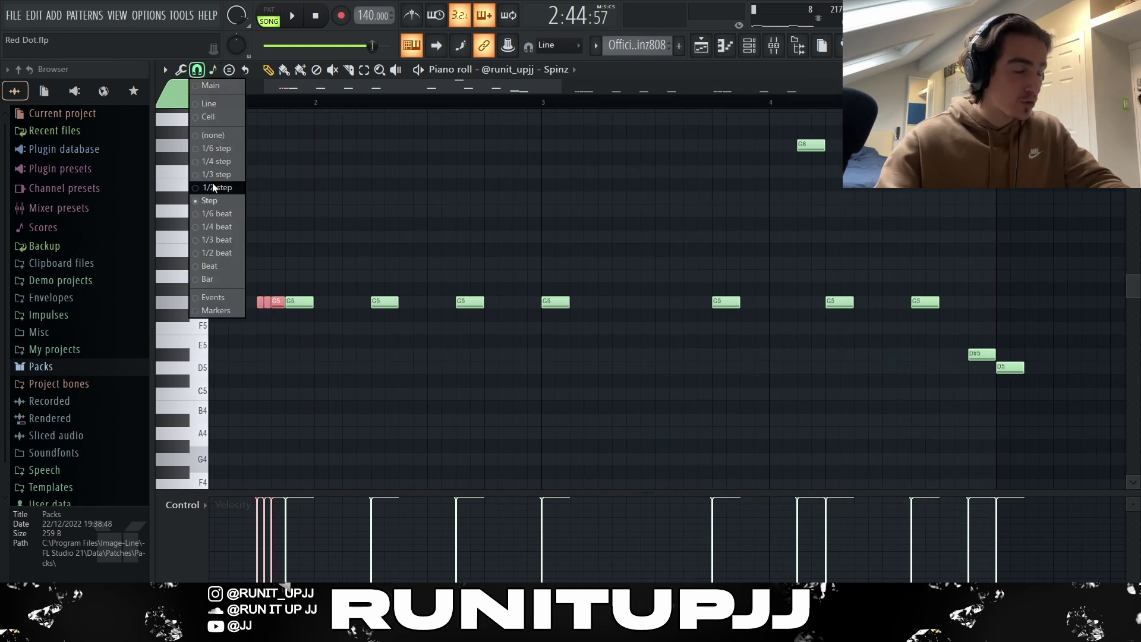
{"action": "left_click", "coordinate": [212, 183]}
{"action": "scroll", "coordinate": [289, 318], "scroll_direction": "up", "scroll_amount": 5}
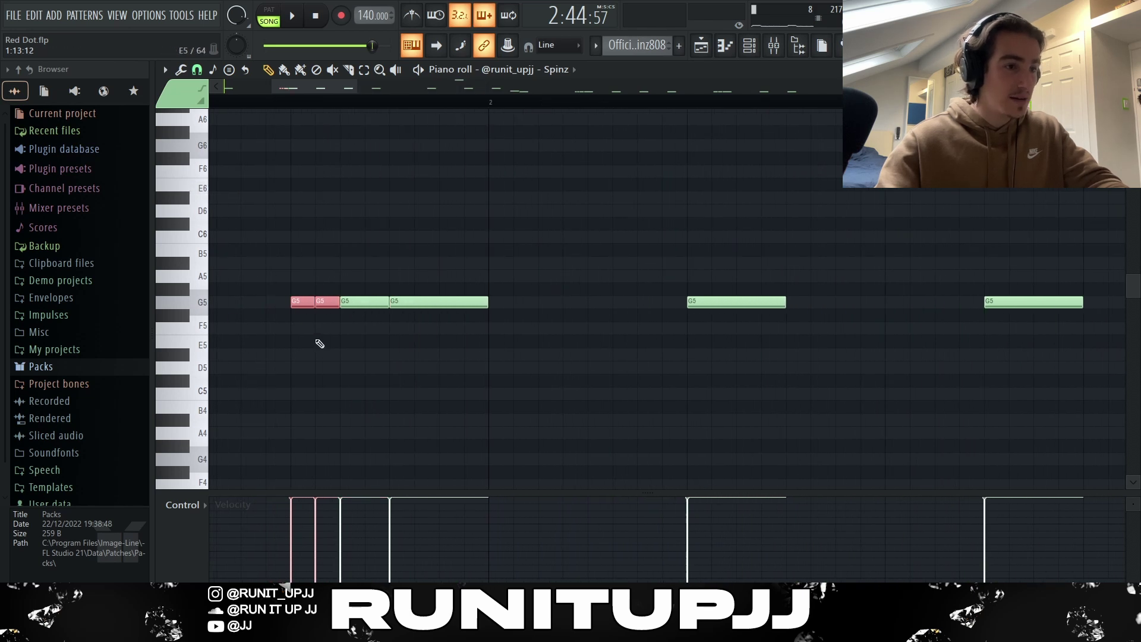
Highlight the two G5 notes within bar 2 of the 808 pattern, then clear the selection.
{"action": "scroll", "coordinate": [310, 317], "scroll_direction": "down", "scroll_amount": 3}
{"action": "scroll", "coordinate": [310, 317], "scroll_direction": "down", "scroll_amount": 4}
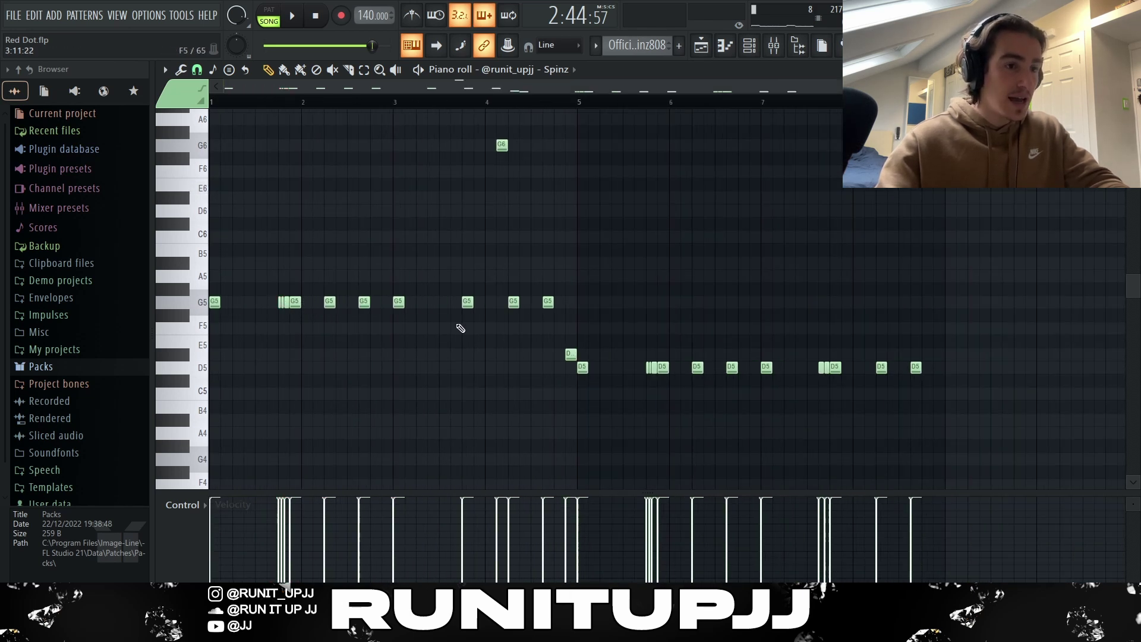
{"action": "scroll", "coordinate": [461, 326], "scroll_direction": "down", "scroll_amount": 1}
{"action": "left_click_drag", "start_coordinate": [309, 320], "coordinate": [356, 290]}
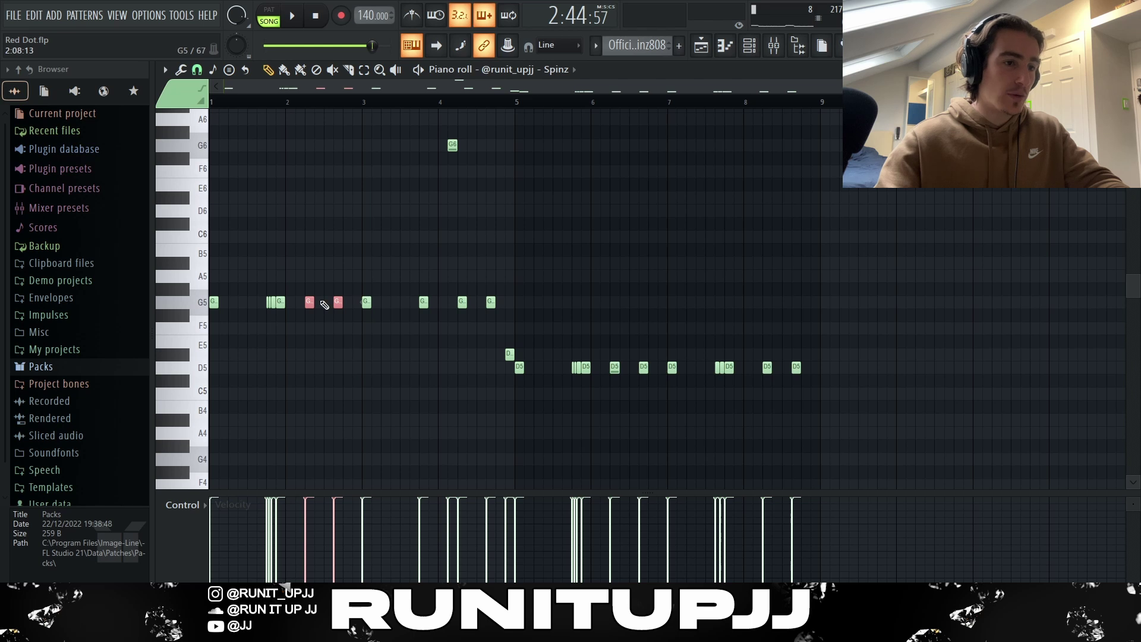
{"action": "left_click", "coordinate": [351, 325], "text": "ctrl"}
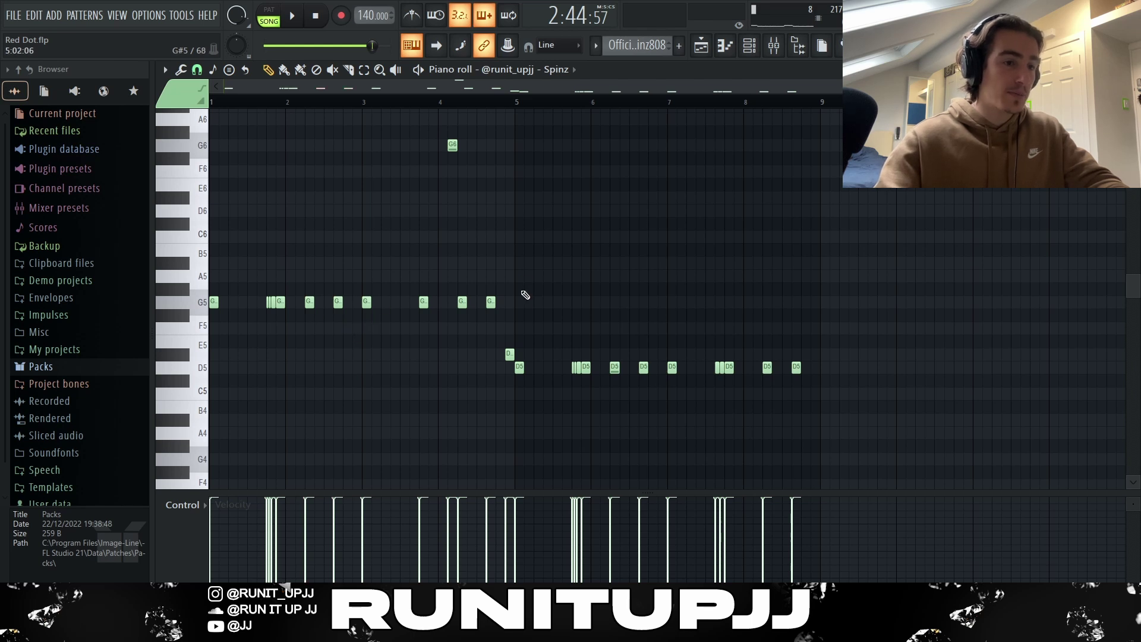
Select the G6 note in bar 4 of the 808 pattern and transpose it down an octave and back up.
{"action": "left_click_drag", "start_coordinate": [490, 138], "coordinate": [386, 163]}
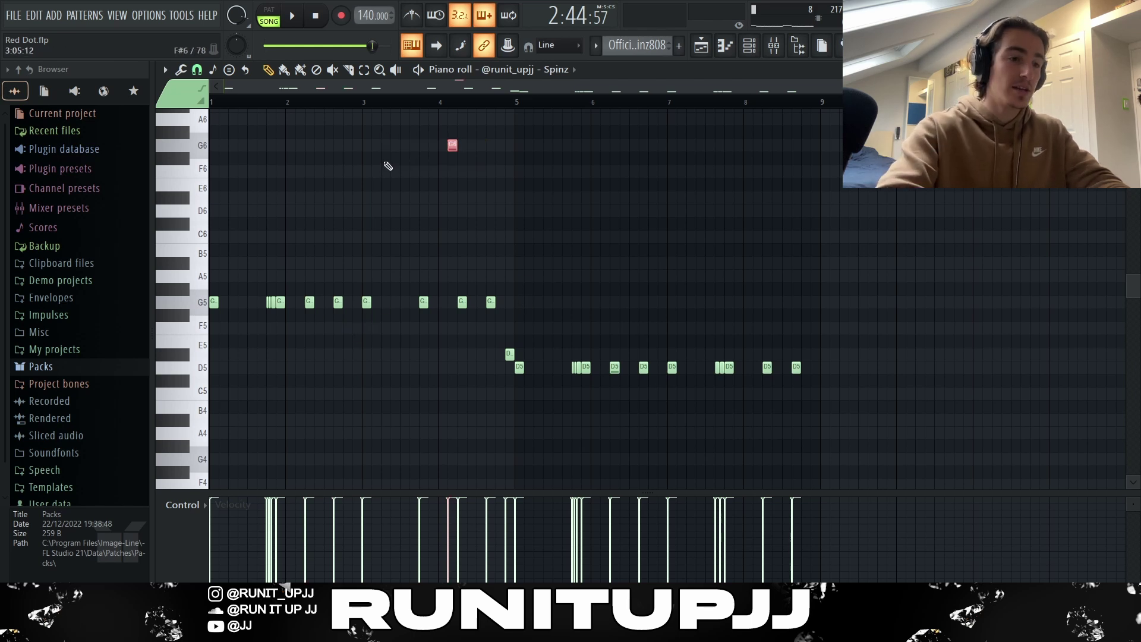
{"action": "key", "text": "ctrl+Down"}
{"action": "key", "text": "ctrl+Up"}
Highlight the D#5 note at the end of bar 4 and the D5 notes across bars 5–8 of the 808 pattern.
{"action": "left_click_drag", "start_coordinate": [486, 351], "coordinate": [823, 362]}
{"action": "left_click", "coordinate": [523, 387]}
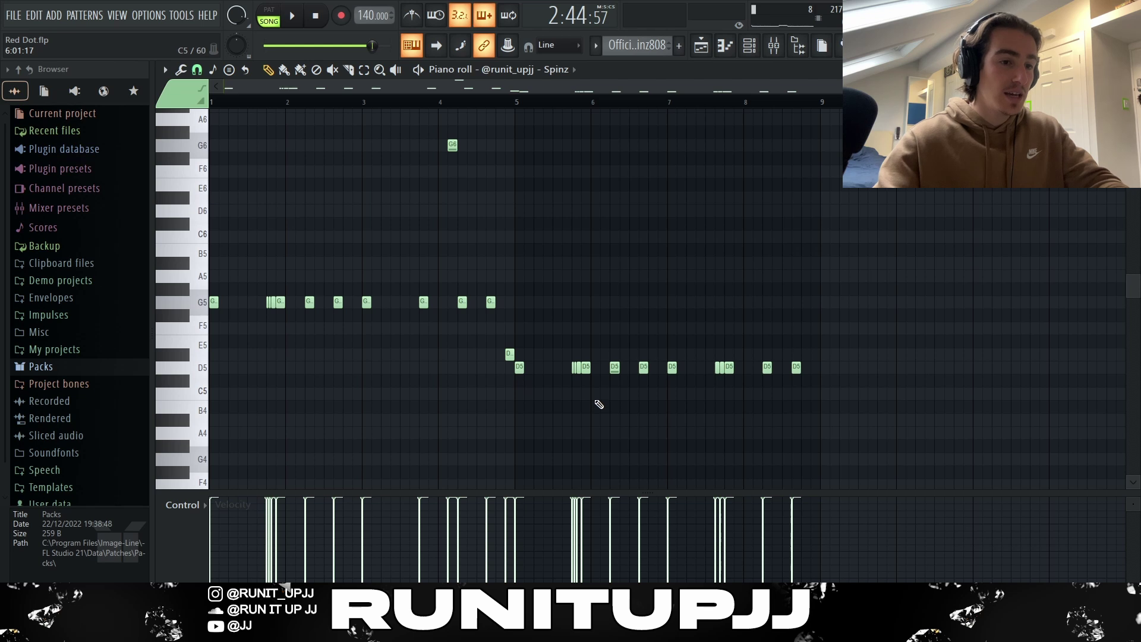
{"action": "left_click_drag", "start_coordinate": [570, 381], "coordinate": [826, 363]}
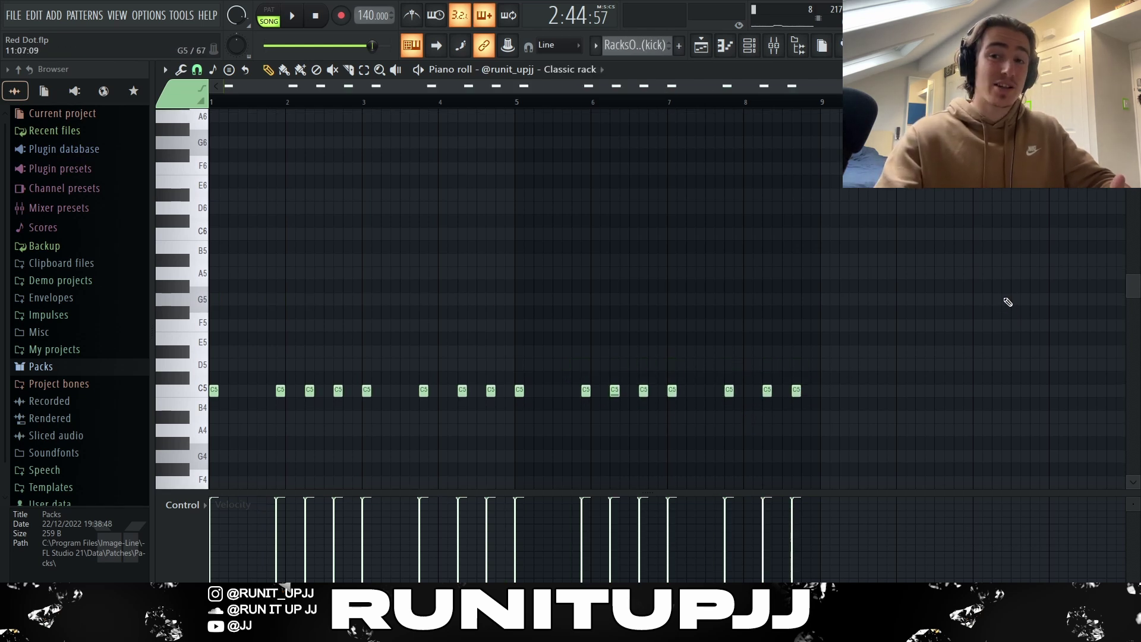
Select all Congos notes at the end of bar 8 and return to the playlist arrangement.
{"action": "scroll", "coordinate": [1010, 309], "scroll_direction": "down", "scroll_amount": 3}
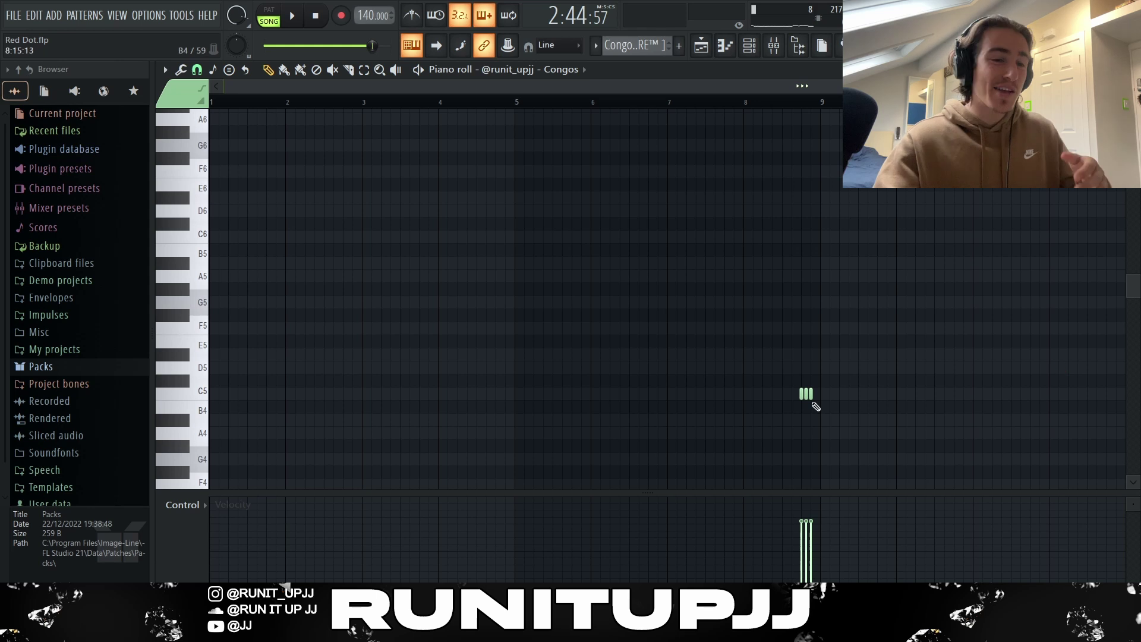
{"action": "key", "text": "ctrl+a"}
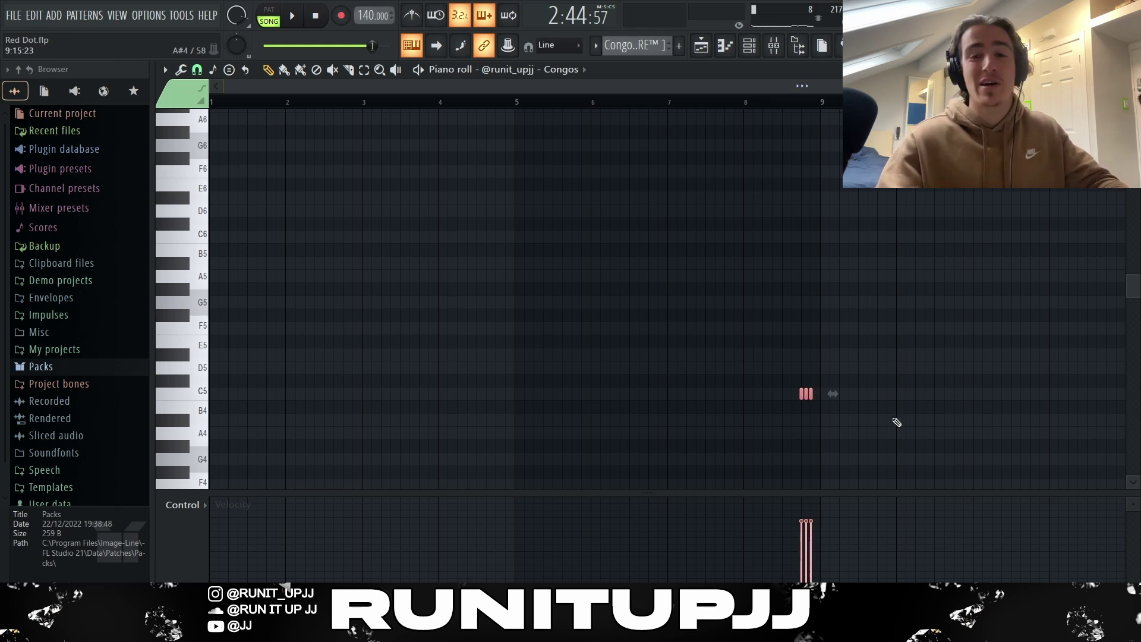
{"action": "key", "text": "F5"}
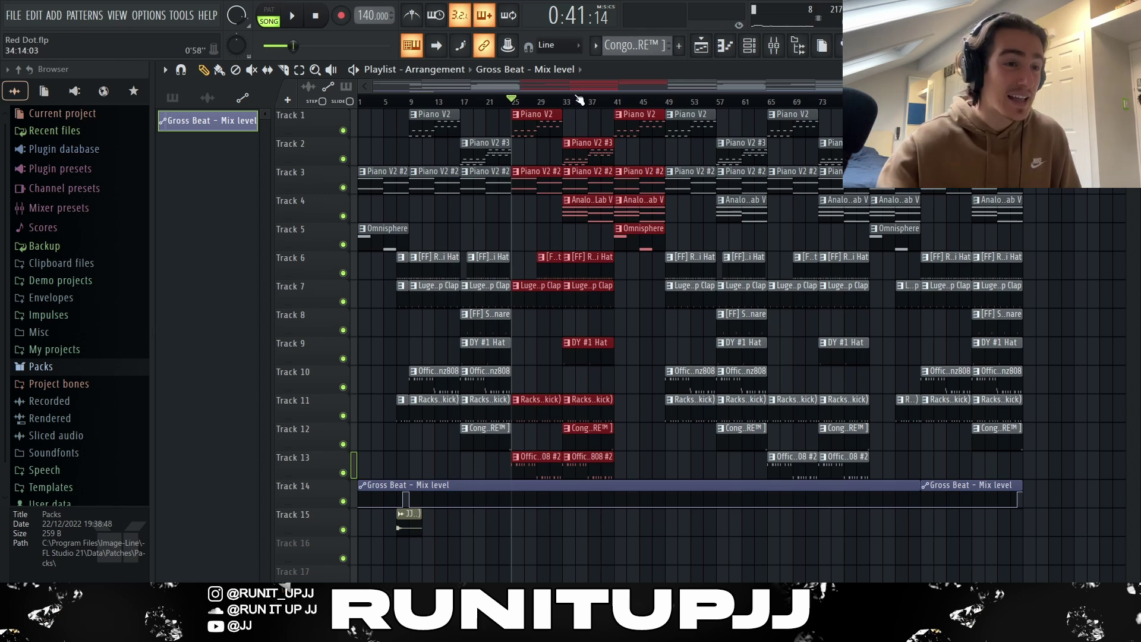
Clear the clip selection and highlight in turn the playlist clips in bars 49–64, from bar 97 on, and in bars 65–88.
{"action": "left_click", "coordinate": [599, 194]}
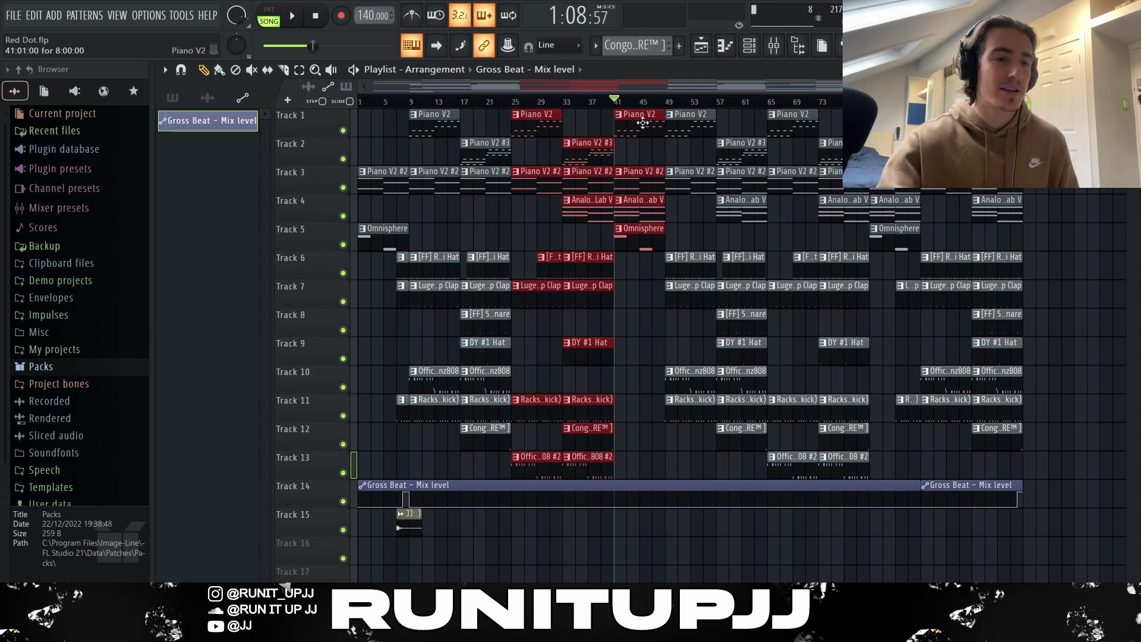
{"action": "left_click", "coordinate": [753, 468]}
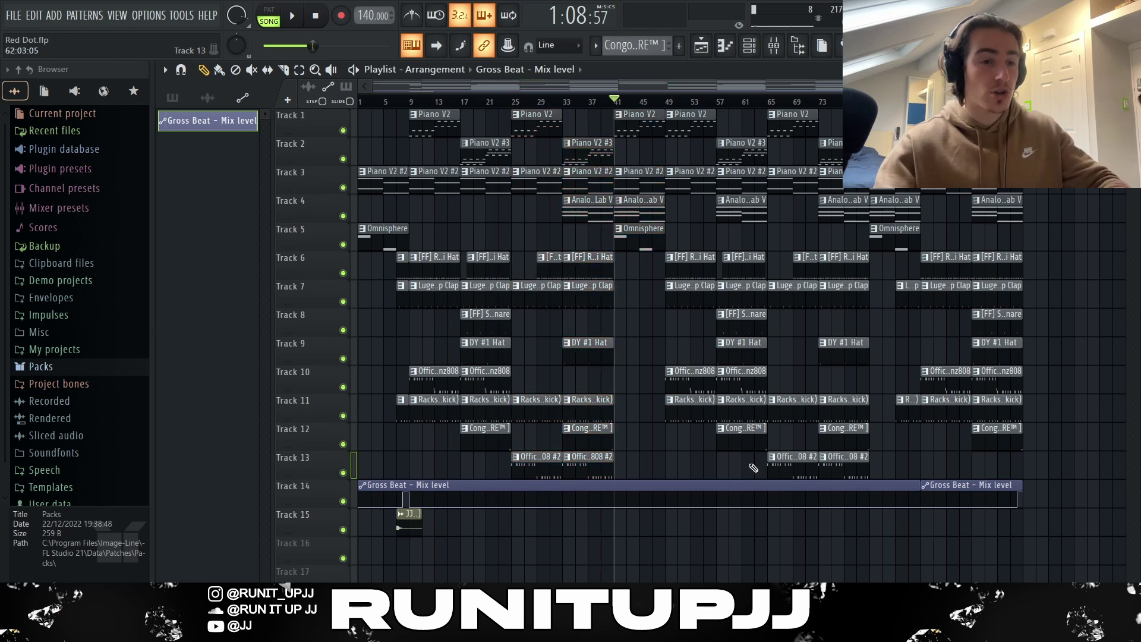
{"action": "left_click_drag", "start_coordinate": [750, 465], "coordinate": [685, 119]}
{"action": "left_click", "coordinate": [969, 445], "text": "ctrl"}
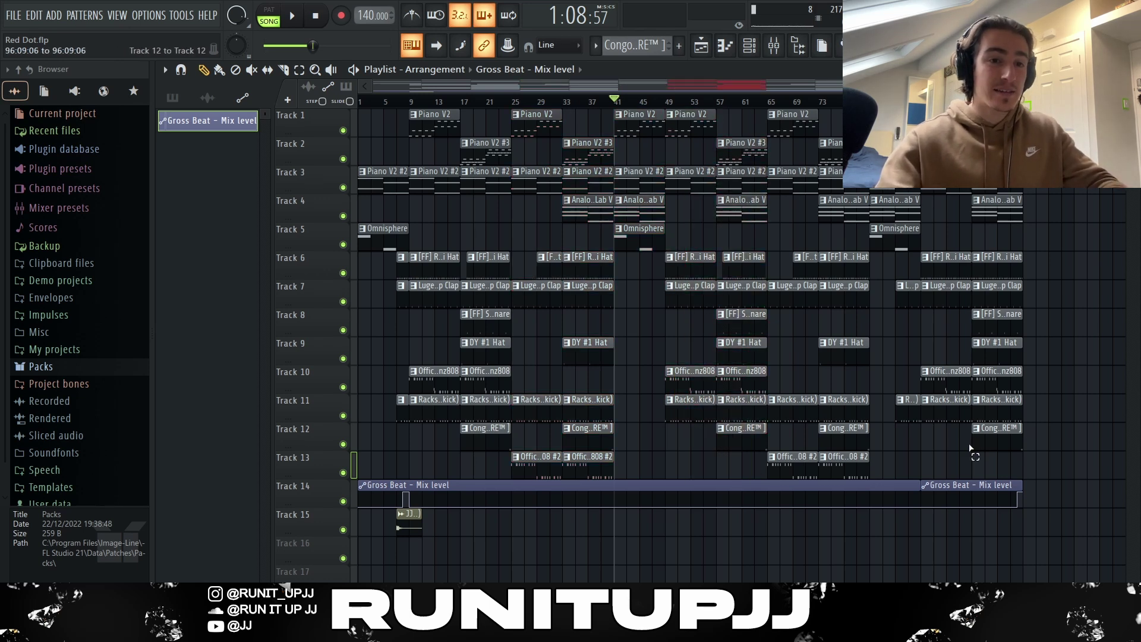
{"action": "left_click_drag", "start_coordinate": [970, 452], "coordinate": [1064, 193]}
{"action": "left_click_drag", "start_coordinate": [916, 473], "coordinate": [770, 107]}
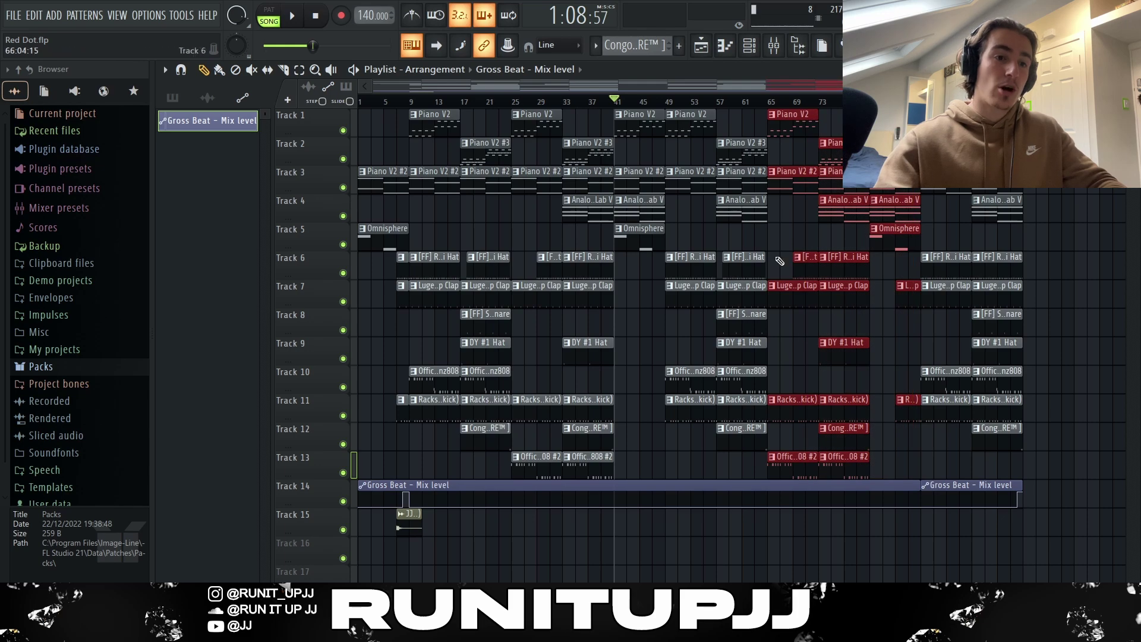